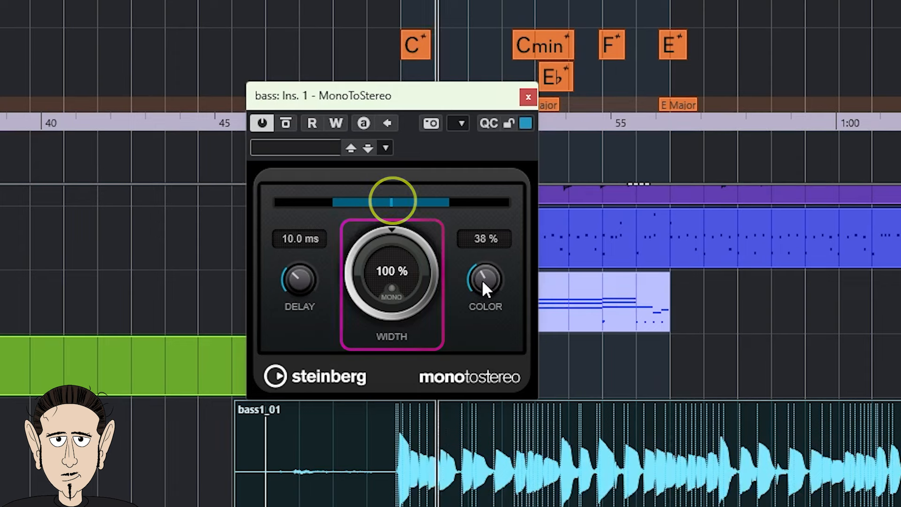
- Set the bass track's MonoToStereo width to 158 % and delay to 11.9 ms, and lower its color amount
{"action": "left_click_drag", "start_coordinate": [406, 280], "coordinate": [421, 198]}
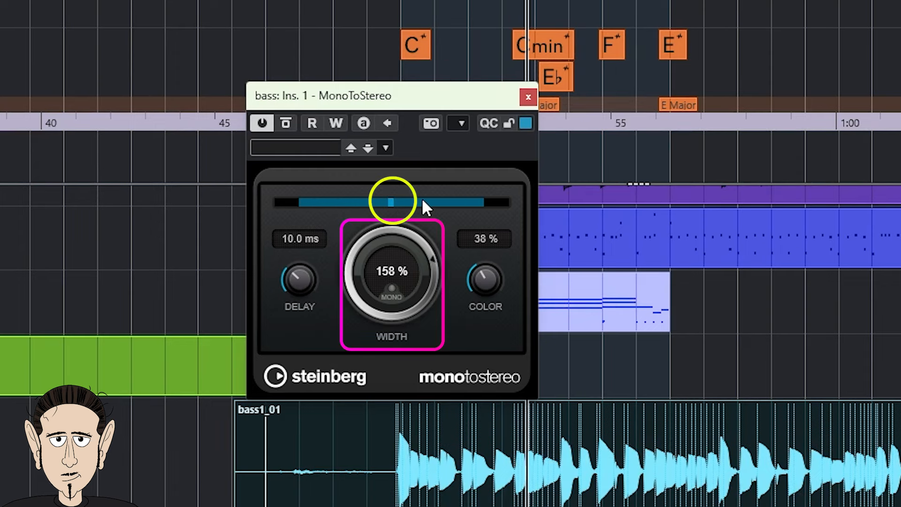
{"action": "left_click_drag", "start_coordinate": [301, 275], "coordinate": [296, 258]}
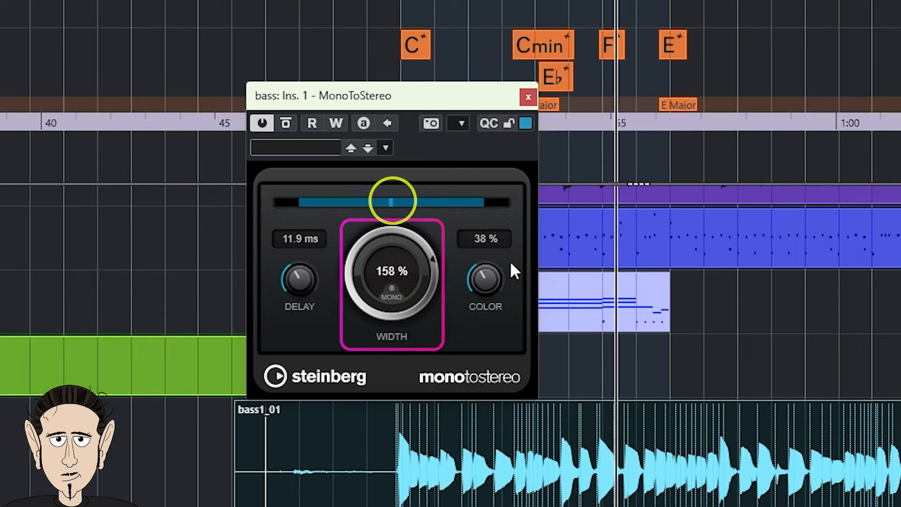
{"action": "left_click_drag", "start_coordinate": [490, 273], "coordinate": [481, 331]}
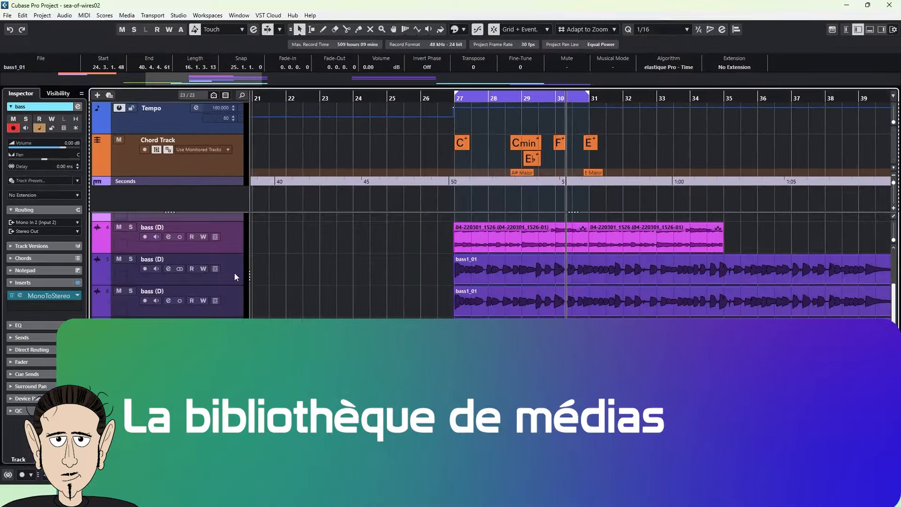
- Add one stereo audio track below the bass (D) track, with Stereo In as input and Stereo Out as output
{"action": "right_click", "coordinate": [231, 275]}
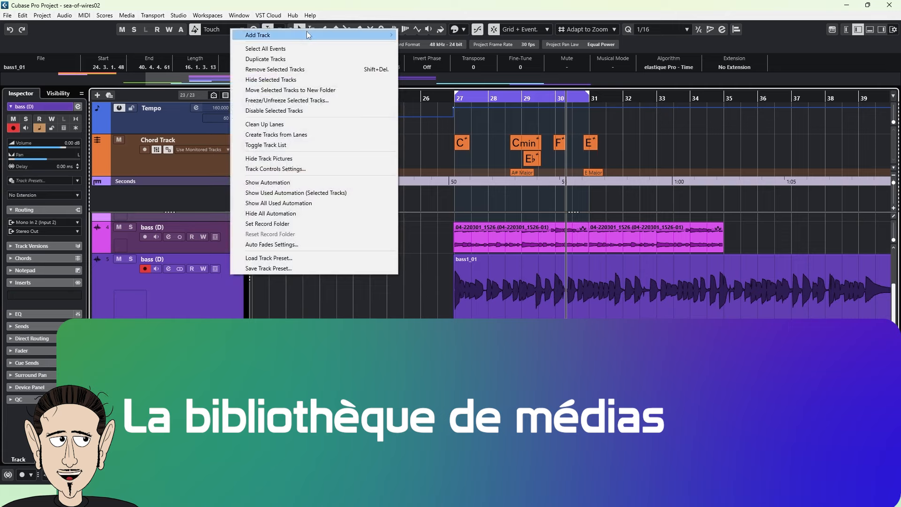
{"action": "mouse_move", "coordinate": [299, 33]}
{"action": "left_click", "coordinate": [418, 35]}
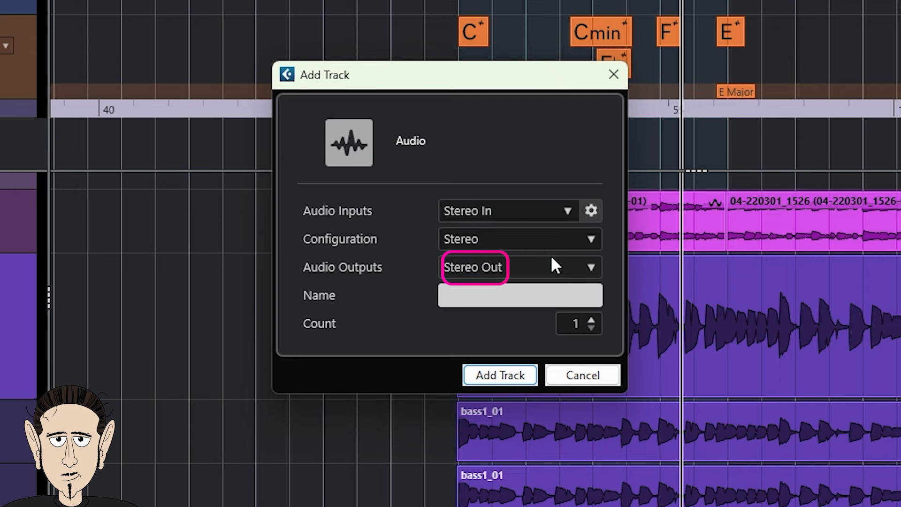
{"action": "left_click", "coordinate": [502, 374]}
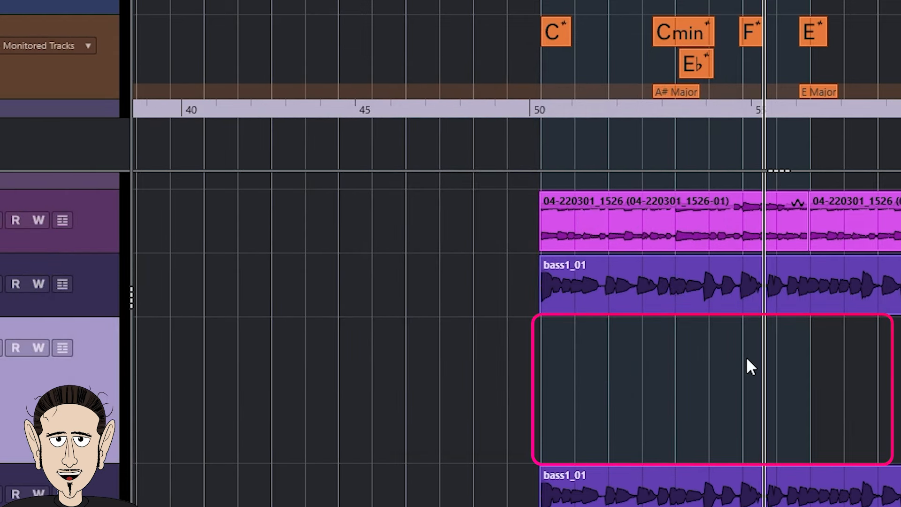
- Copy the bass1_01 event from the bass (D) track onto the new stereo track at bar 27
{"action": "left_click", "coordinate": [611, 277]}
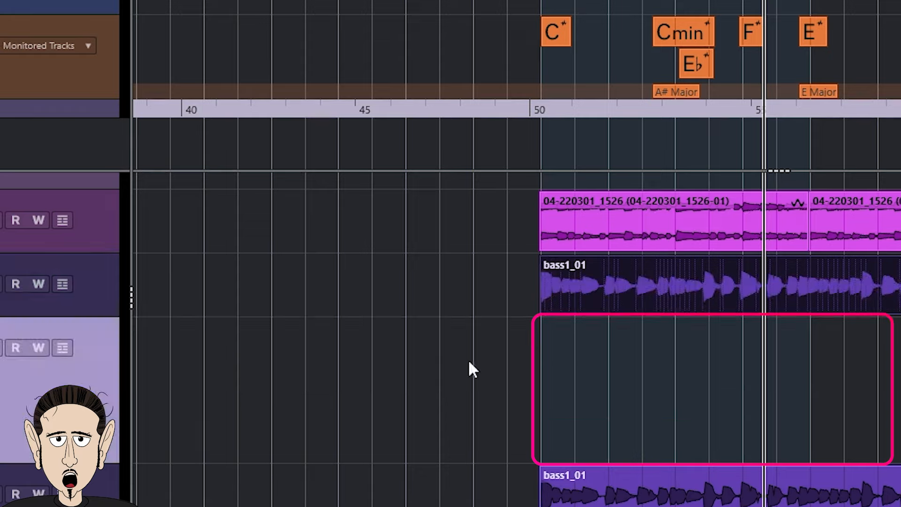
{"action": "key", "text": "l"}
{"action": "key", "text": "ctrl+v"}
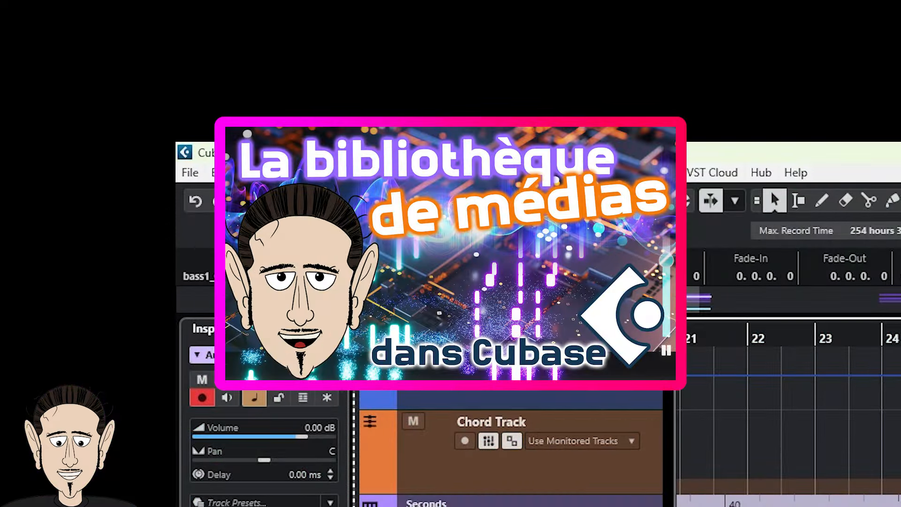
- Convert the bass1_01 clip in the Pool to Stereo Interleaved channels with the New + Replace in Pool option
{"action": "left_click", "coordinate": [421, 172]}
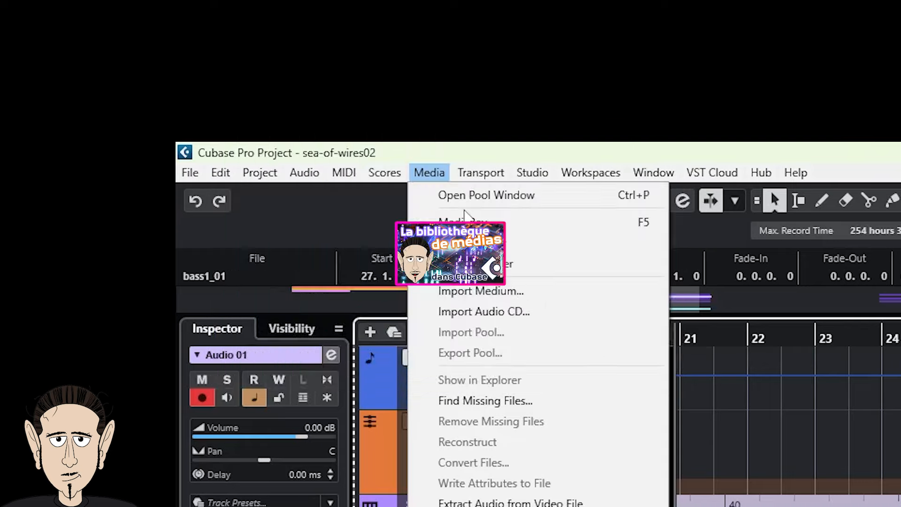
{"action": "left_click", "coordinate": [506, 196]}
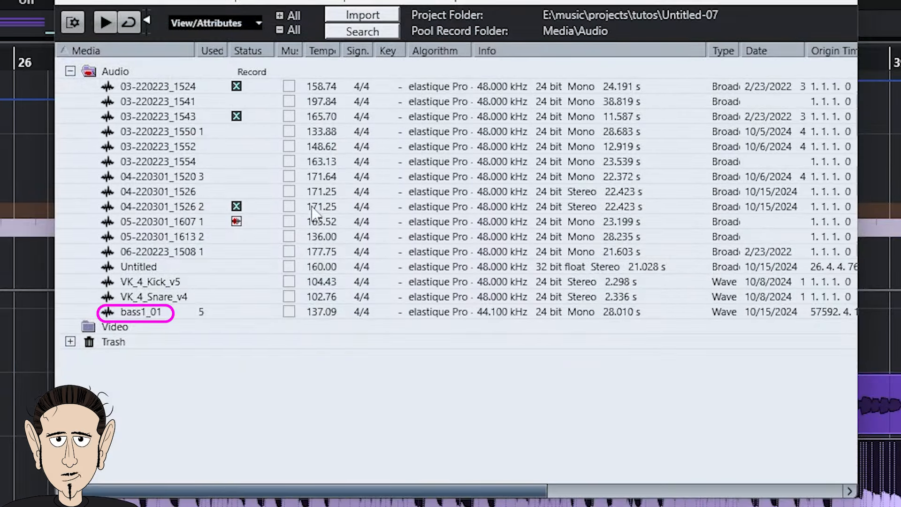
{"action": "left_click", "coordinate": [159, 311]}
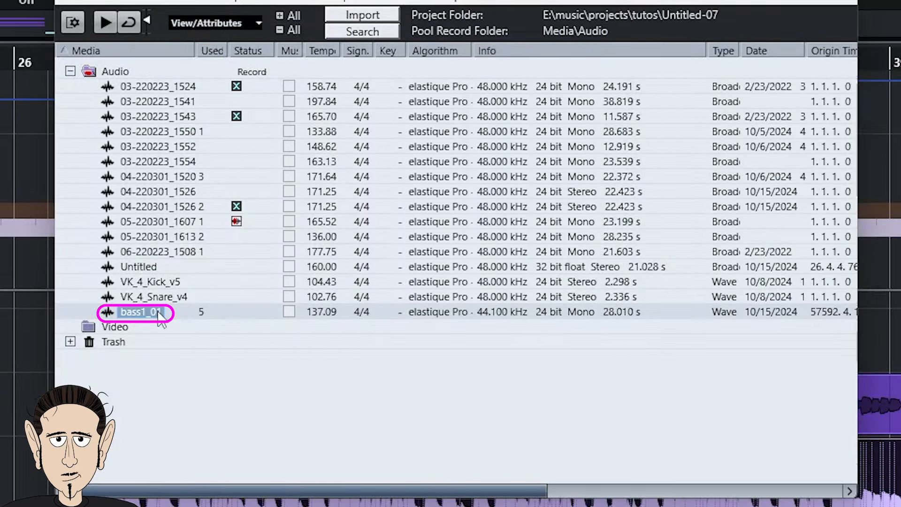
{"action": "right_click", "coordinate": [159, 314]}
{"action": "left_click", "coordinate": [244, 474]}
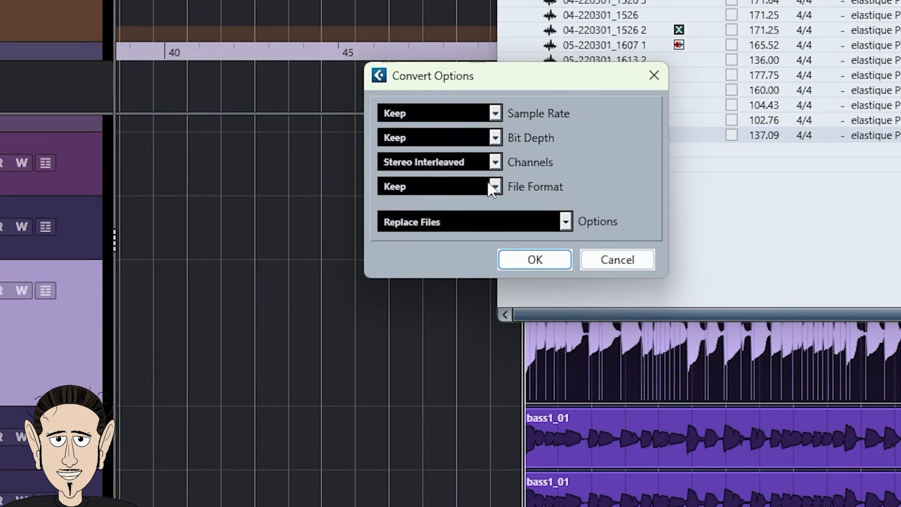
{"action": "left_click", "coordinate": [495, 162]}
{"action": "left_click", "coordinate": [507, 230]}
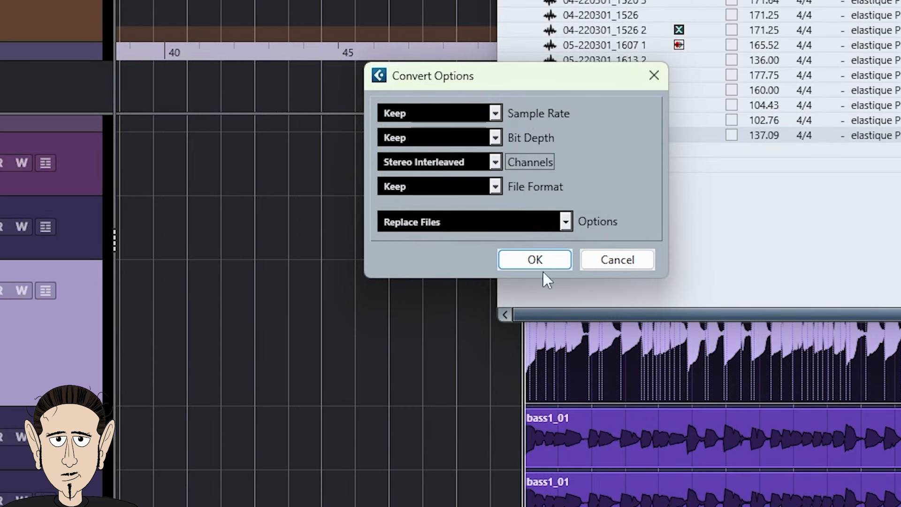
{"action": "left_click", "coordinate": [567, 221]}
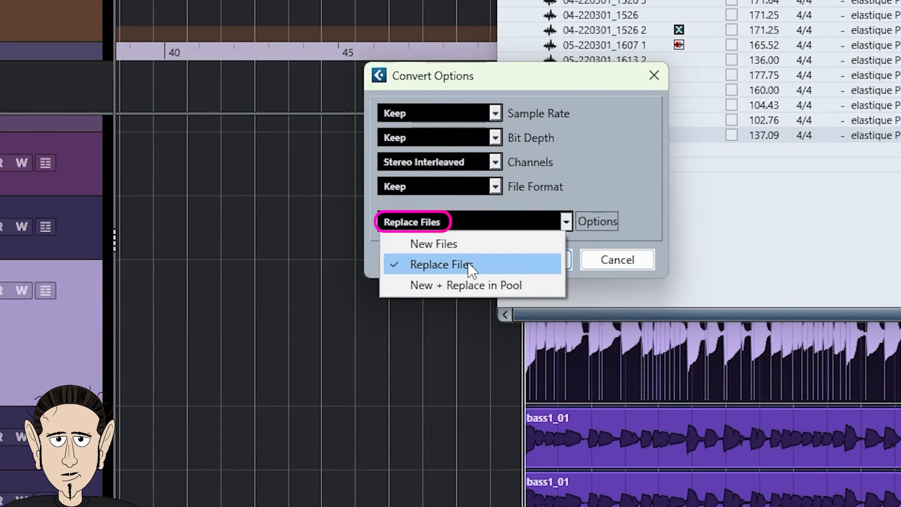
{"action": "left_click", "coordinate": [478, 286]}
{"action": "key", "text": "Return"}
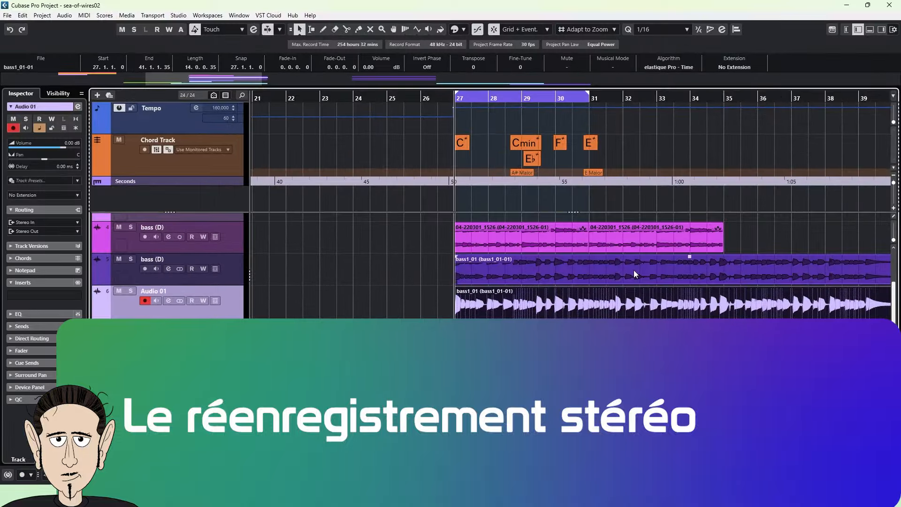
- Select the Audio 02 track for recording and solo both it and the bass (D) track directly above it
{"action": "scroll", "coordinate": [618, 269], "scroll_direction": "down", "scroll_amount": 5}
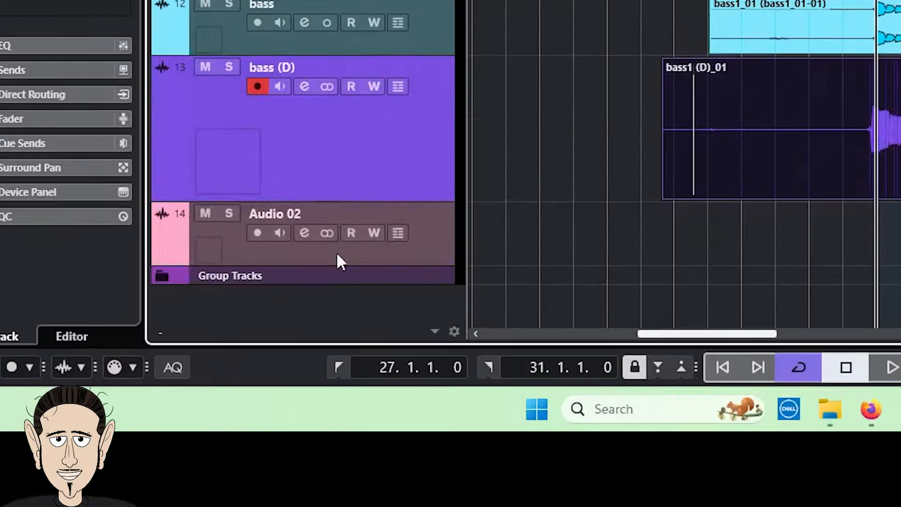
{"action": "left_click", "coordinate": [338, 255]}
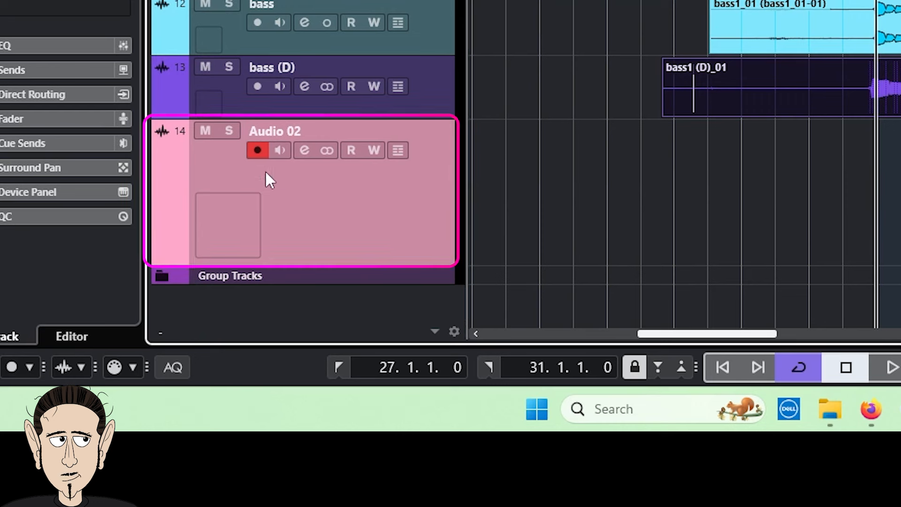
{"action": "left_click", "coordinate": [228, 68]}
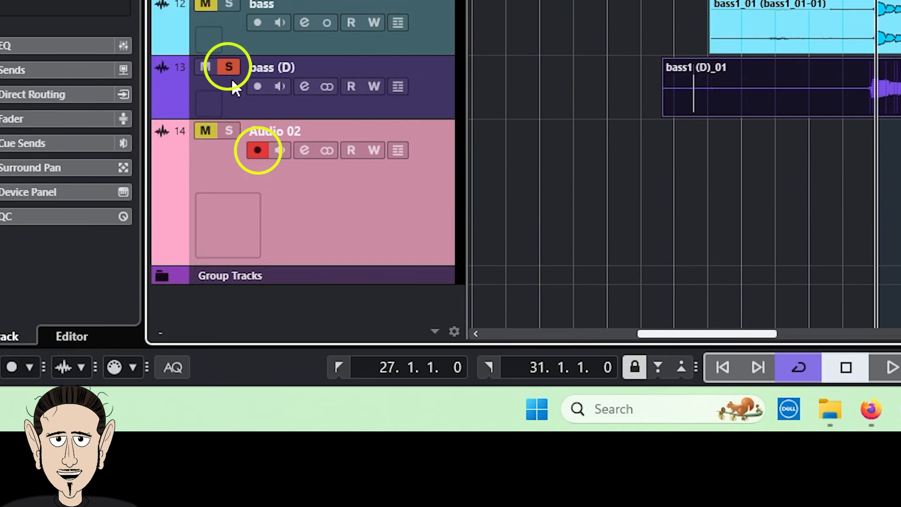
{"action": "left_click", "coordinate": [230, 132]}
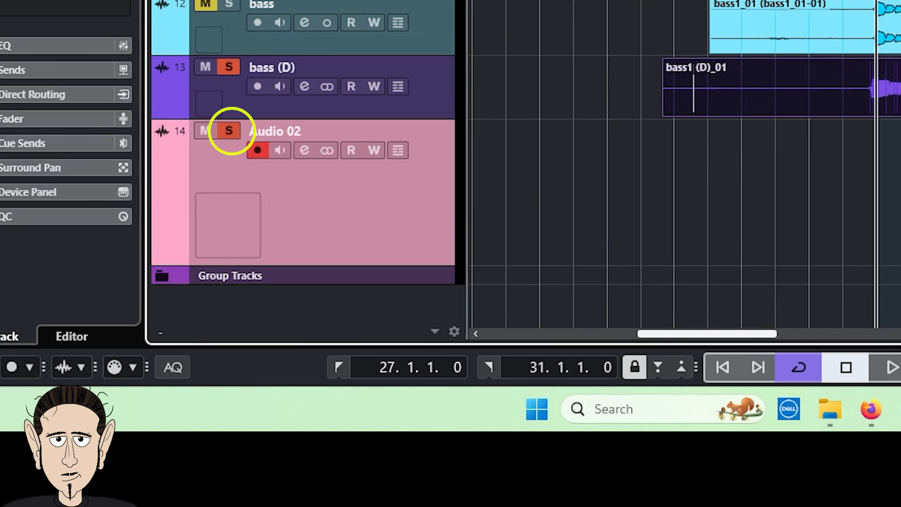
- Record the bass onto the Audio 02 track from bar 27 and stop at about bar 30
{"action": "left_click", "coordinate": [368, 369]}
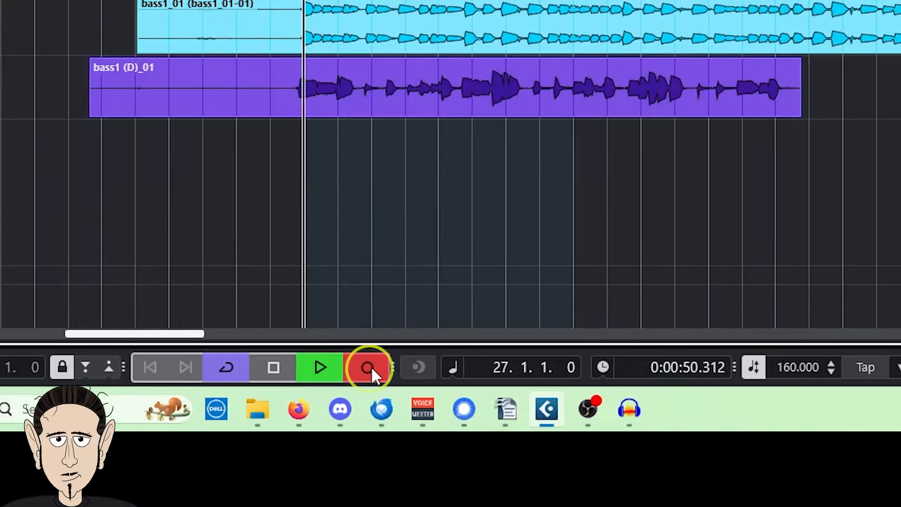
{"action": "mouse_move", "coordinate": [499, 386]}
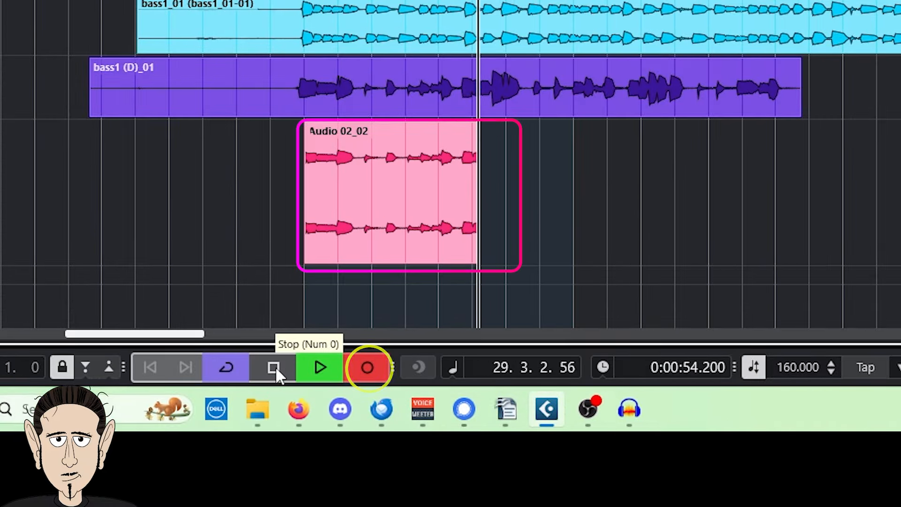
{"action": "left_click", "coordinate": [275, 366]}
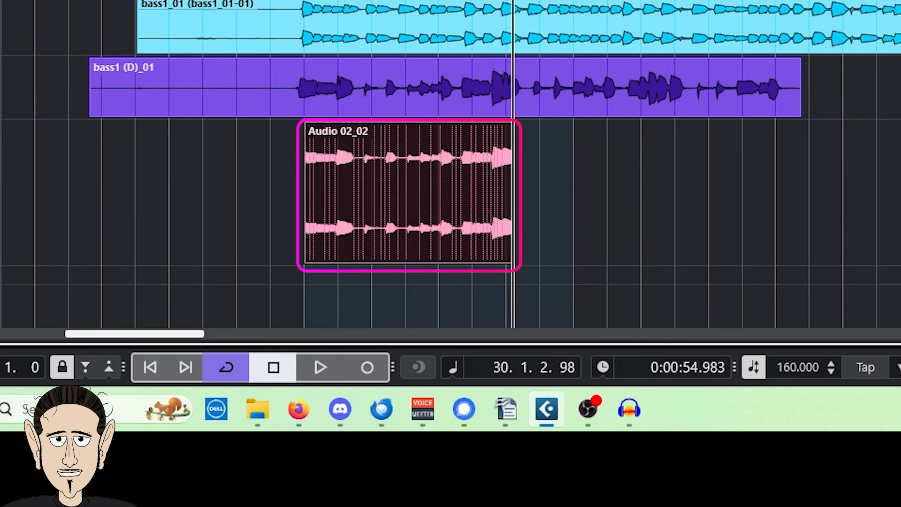
- Play back the soloed Ample Guitar LP 02 (R) track from bar 27 and stop playback
{"action": "key", "text": "KP_1"}
{"action": "key", "text": "space"}
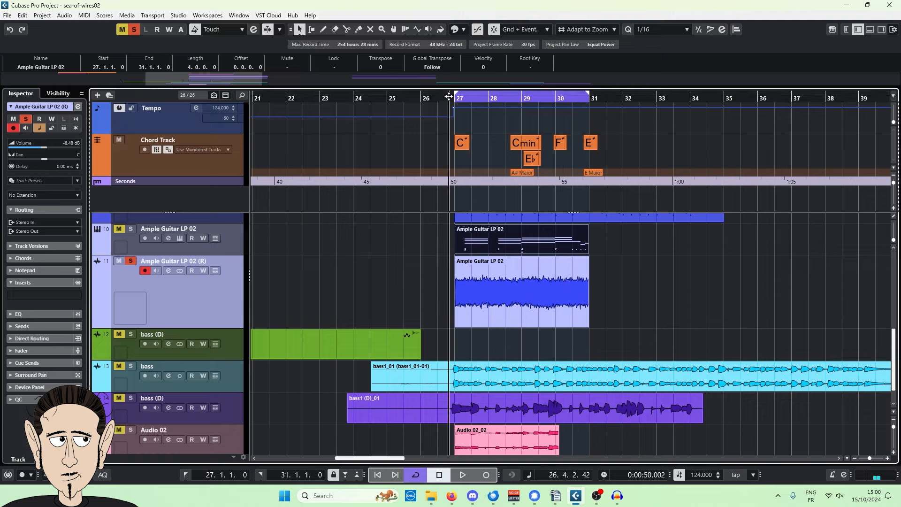
{"action": "scroll", "coordinate": [448, 97], "scroll_direction": "down", "scroll_amount": 1}
{"action": "left_click", "coordinate": [469, 284]}
{"action": "key", "text": "space"}
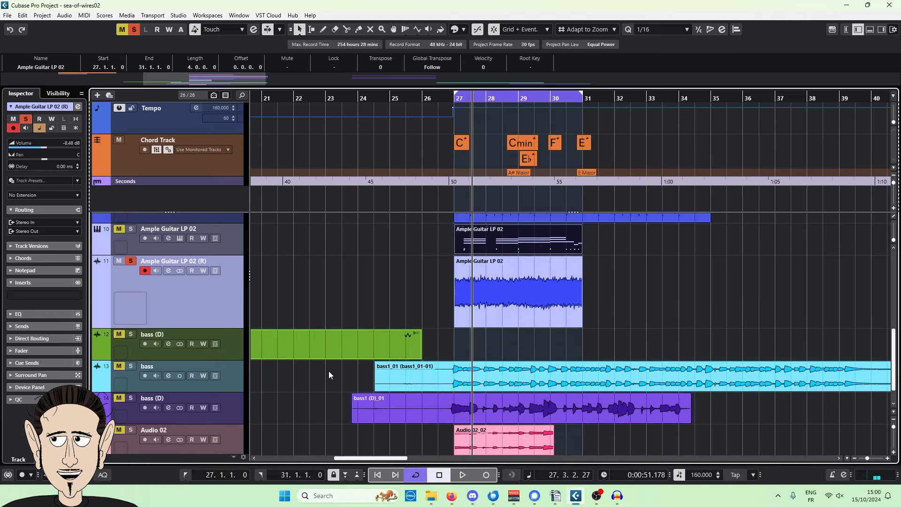
- Insert MonoToStereo on the Ample Guitar LP 02 (R) track and close the plug-in window
{"action": "left_click", "coordinate": [18, 437]}
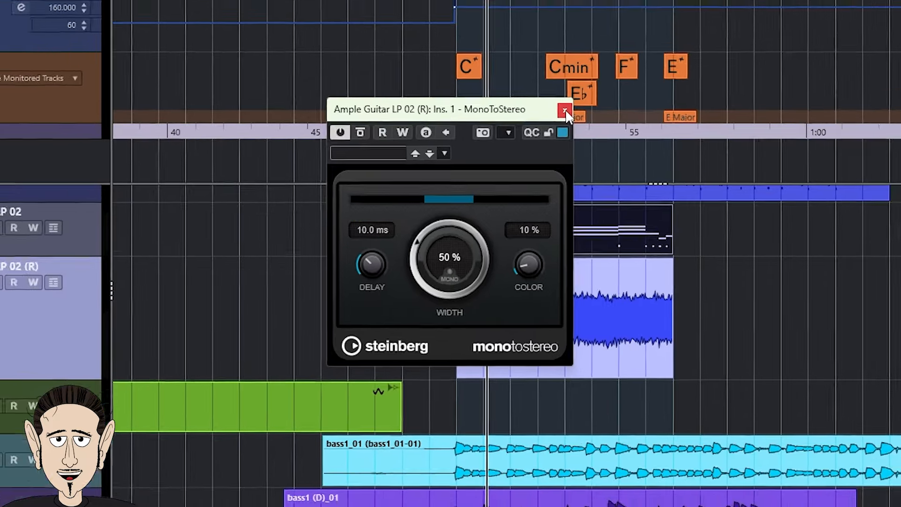
{"action": "left_click", "coordinate": [586, 84]}
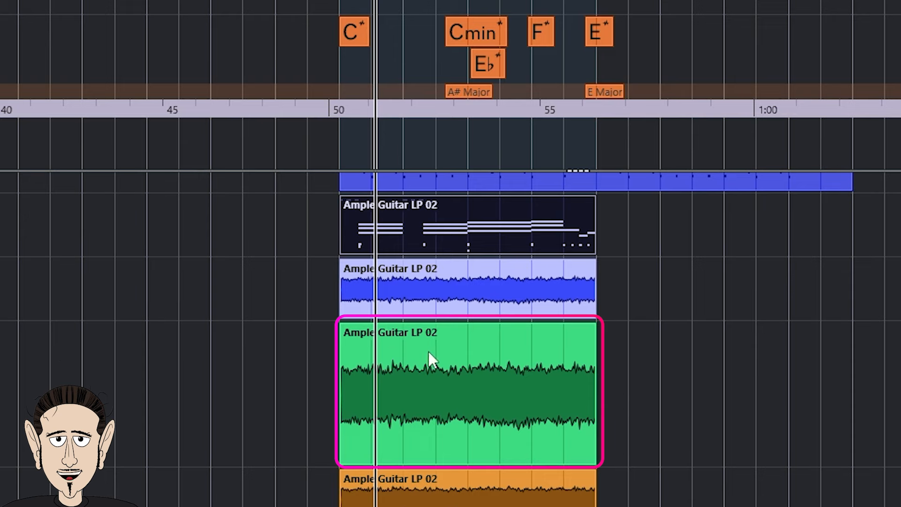
- Split the green Ample Guitar LP 02 event at bars 28, 29 and 29.4.3, and duplicate its track into four copies
{"action": "scroll", "coordinate": [431, 359], "scroll_direction": "up", "scroll_amount": 4}
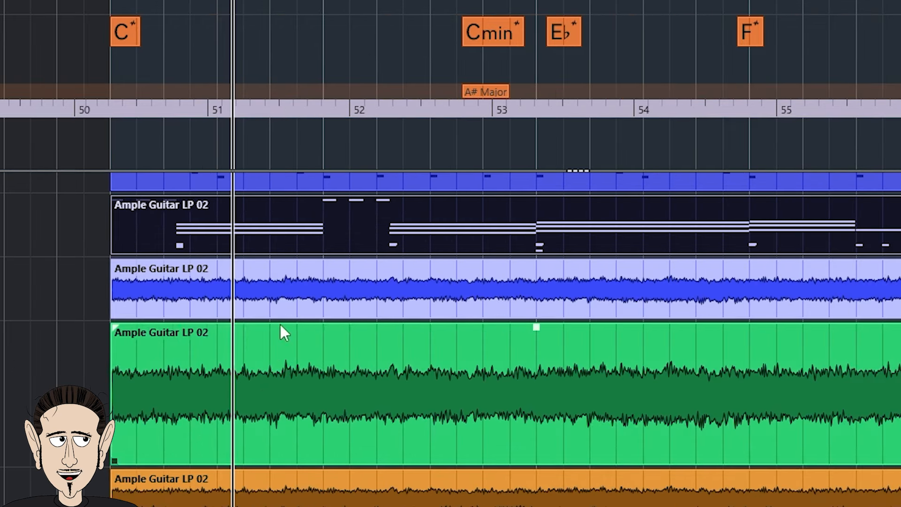
{"action": "key", "text": "3"}
{"action": "left_click", "coordinate": [327, 438]}
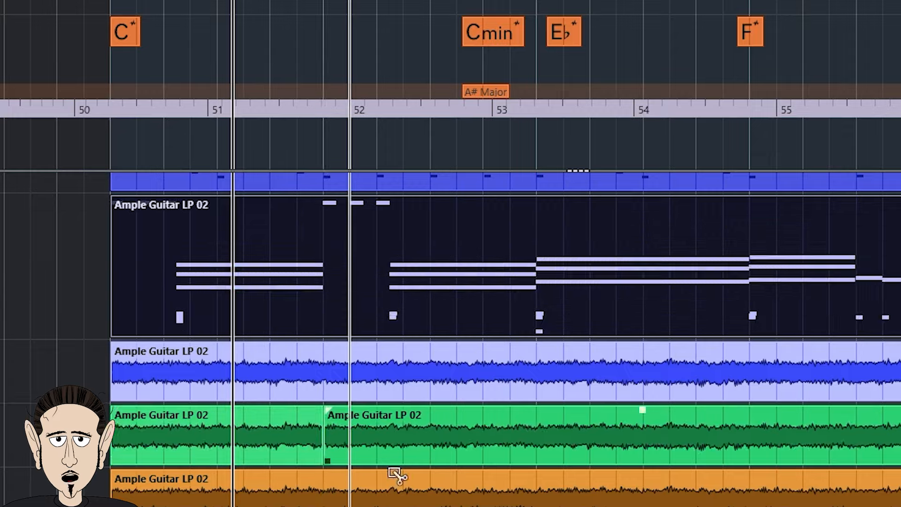
{"action": "left_click", "coordinate": [534, 426], "text": "alt"}
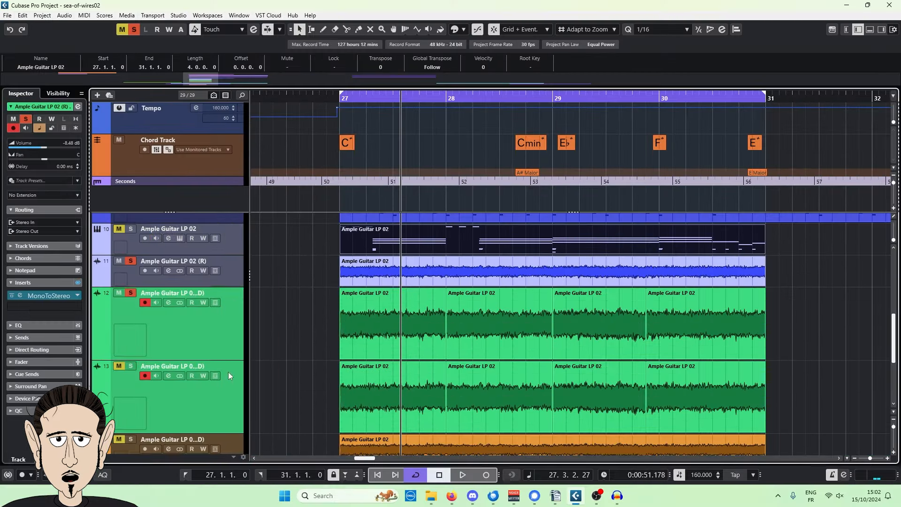
{"action": "right_click", "coordinate": [219, 330]}
{"action": "left_click", "coordinate": [258, 256]}
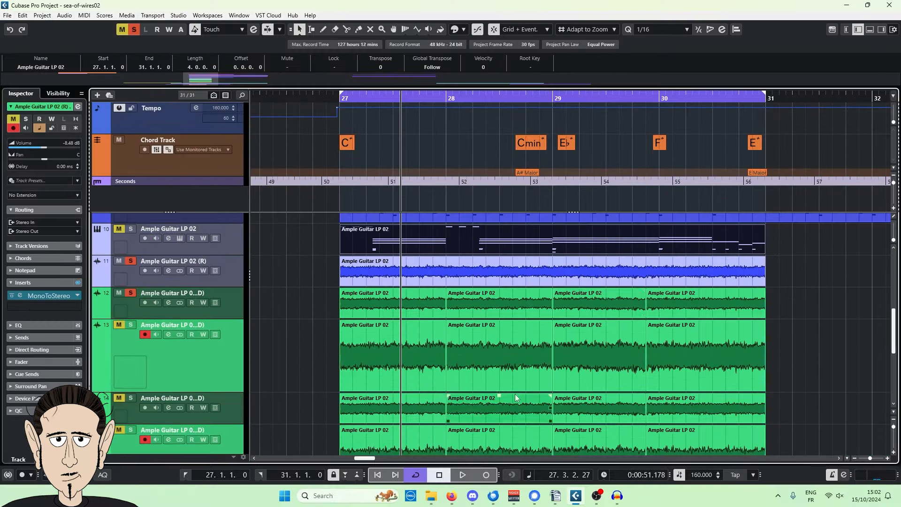
- Delete all segments except the first on the first green guitar track and the second on the second green track
{"action": "left_click_drag", "start_coordinate": [773, 311], "coordinate": [466, 313]}
{"action": "key", "text": "Delete"}
{"action": "left_click", "coordinate": [410, 377]}
{"action": "key", "text": "Delete"}
{"action": "left_click_drag", "start_coordinate": [807, 370], "coordinate": [564, 344]}
{"action": "key", "text": "Delete"}
- Delete all segments except the third on the third green guitar track and the last on the fourth green track
{"action": "left_click_drag", "start_coordinate": [328, 401], "coordinate": [500, 408]}
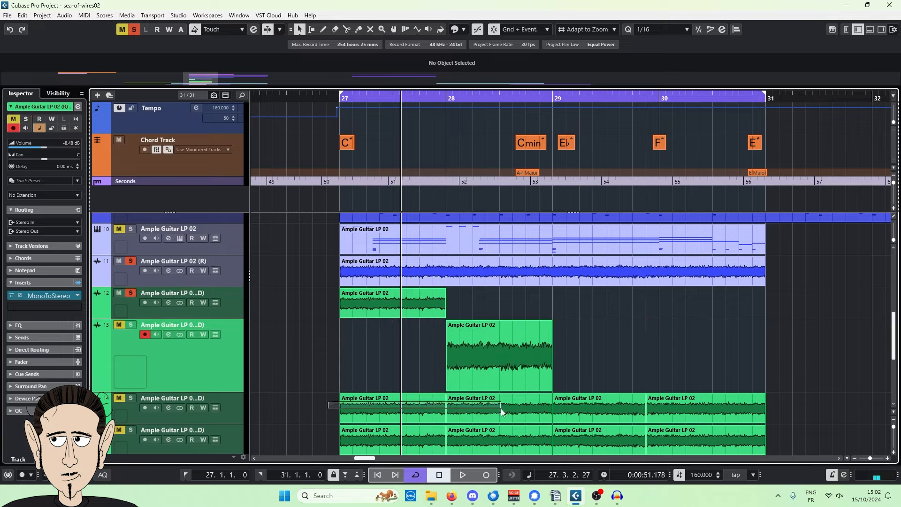
{"action": "key", "text": "Delete"}
{"action": "left_click", "coordinate": [708, 381]}
{"action": "key", "text": "Delete"}
{"action": "scroll", "coordinate": [708, 381], "scroll_direction": "down", "scroll_amount": 3}
{"action": "left_click_drag", "start_coordinate": [318, 343], "coordinate": [577, 330]}
{"action": "key", "text": "Delete"}
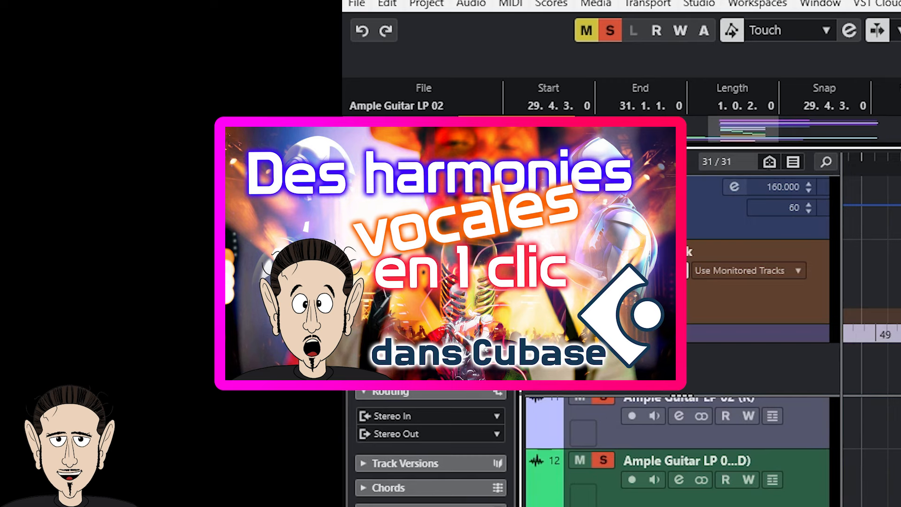
- Set the track delays to 25 ms for the fourth green guitar track, -10 ms for the third and -25 ms for the second
{"action": "double_click", "coordinate": [466, 304]}
{"action": "type", "text": "25"}
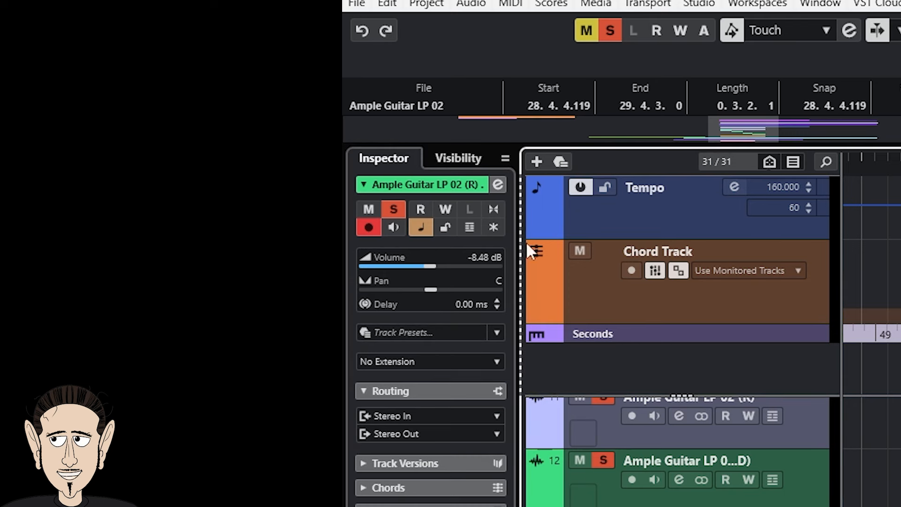
{"action": "double_click", "coordinate": [476, 306]}
{"action": "type", "text": "-10"}
{"action": "key", "text": "Return"}
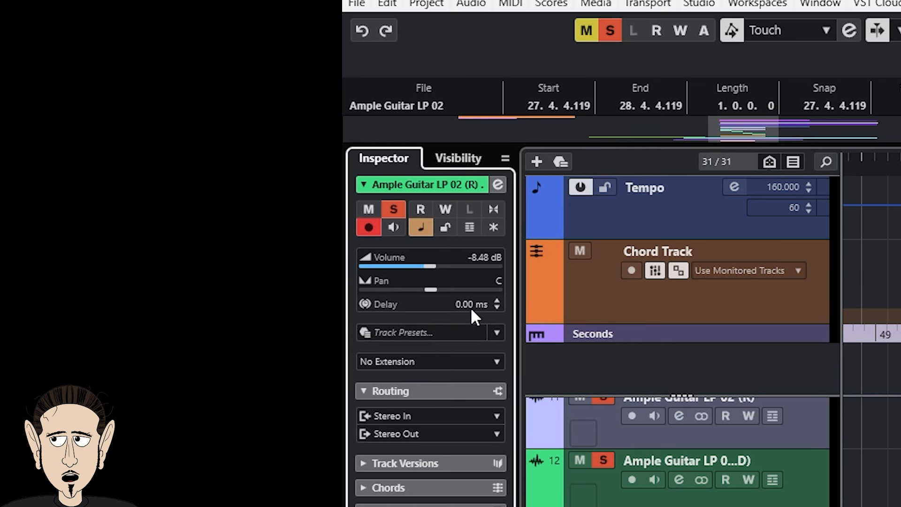
{"action": "double_click", "coordinate": [471, 310]}
{"action": "type", "text": "-25"}
{"action": "key", "text": "Return"}
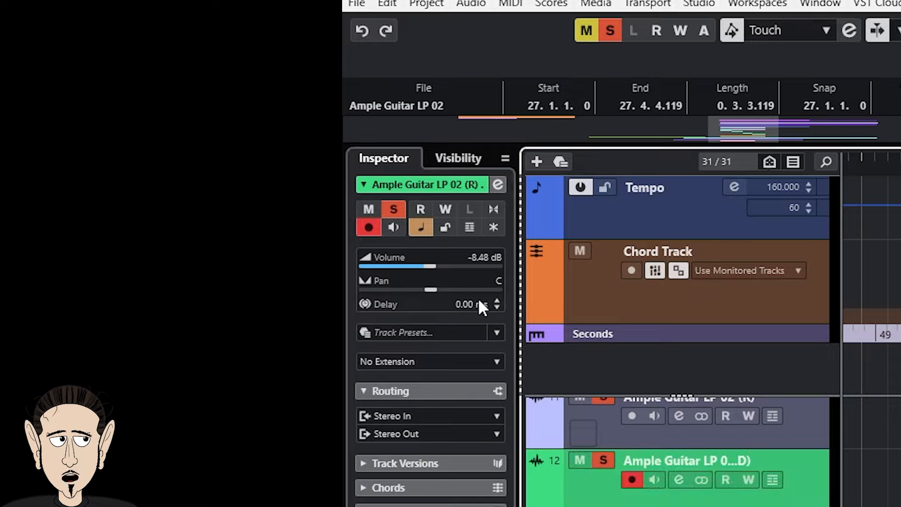
- Set the first green guitar track's delay to 5 ms
{"action": "double_click", "coordinate": [480, 305]}
{"action": "type", "text": "5"}
{"action": "key", "text": "Return"}
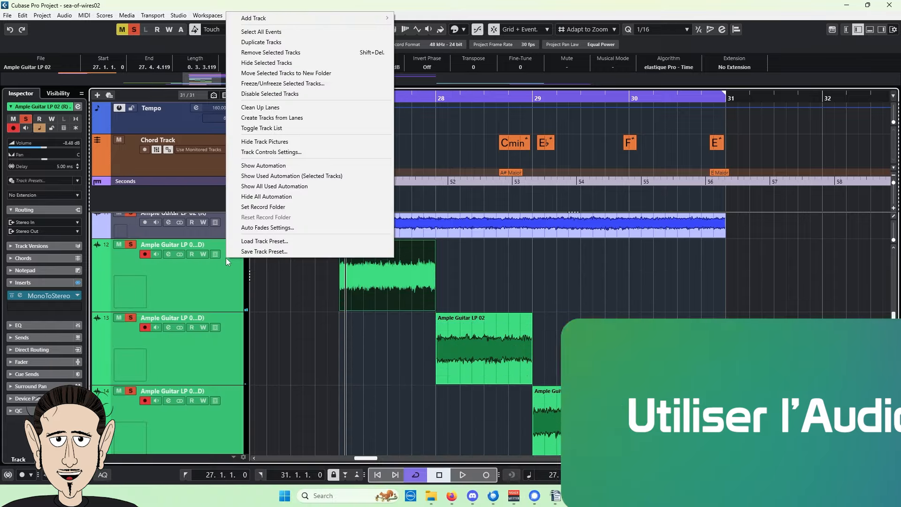
- Remove the four green duplicated guitar tracks from the project
{"action": "left_click", "coordinate": [266, 54]}
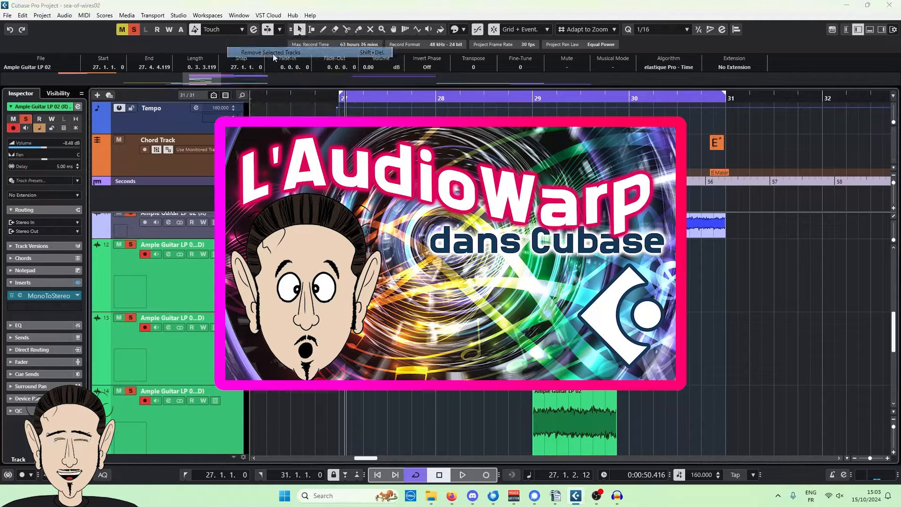
{"action": "key", "text": "Return"}
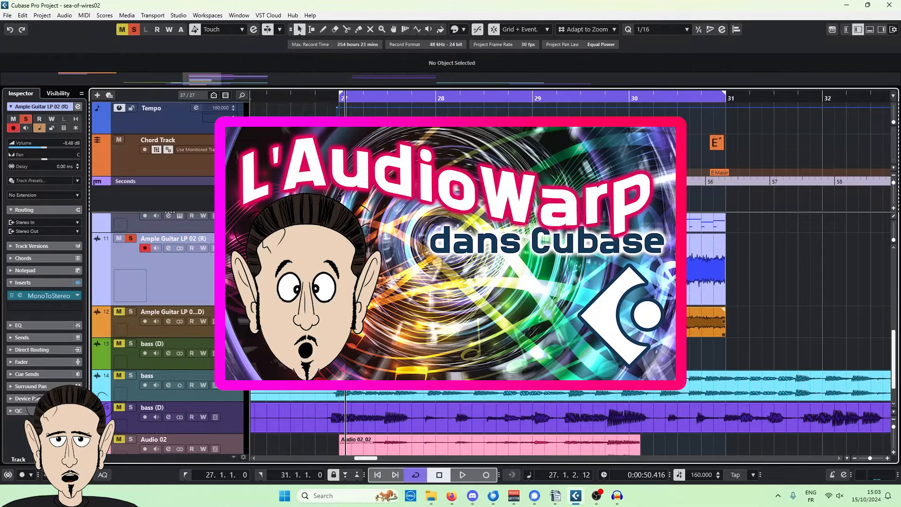
{"action": "scroll", "coordinate": [217, 269], "scroll_direction": "up", "scroll_amount": 2}
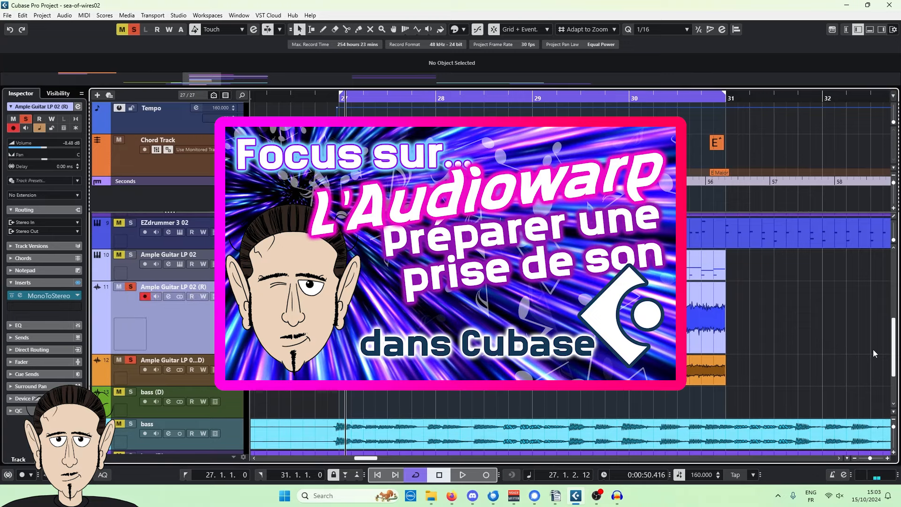
- Open the orange Ample Guitar LP 02 event in the sample editor and activate free warping in AudioWarp
{"action": "left_click", "coordinate": [235, 373]}
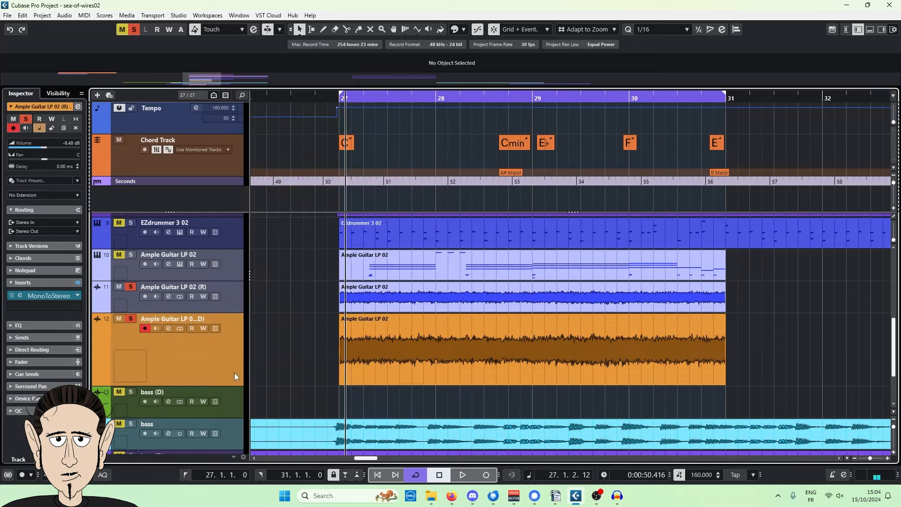
{"action": "double_click", "coordinate": [487, 359]}
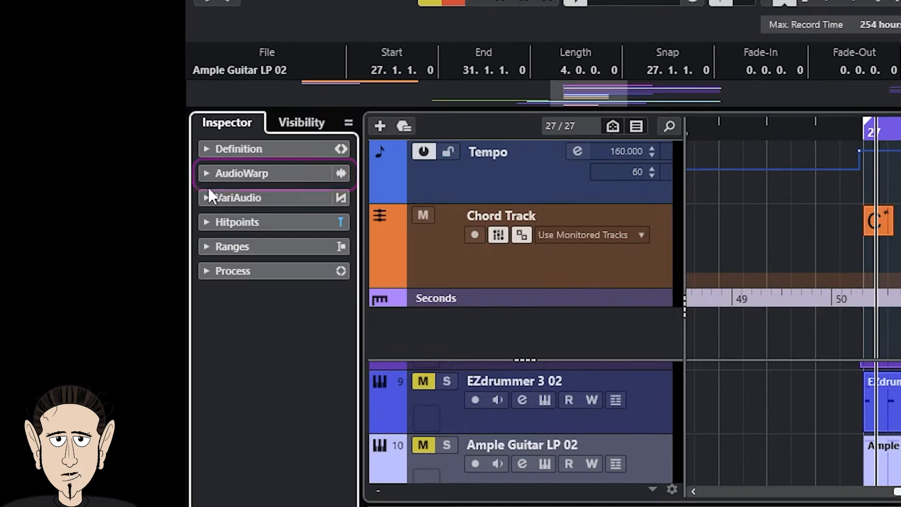
{"action": "left_click", "coordinate": [216, 175]}
{"action": "left_click", "coordinate": [208, 197]}
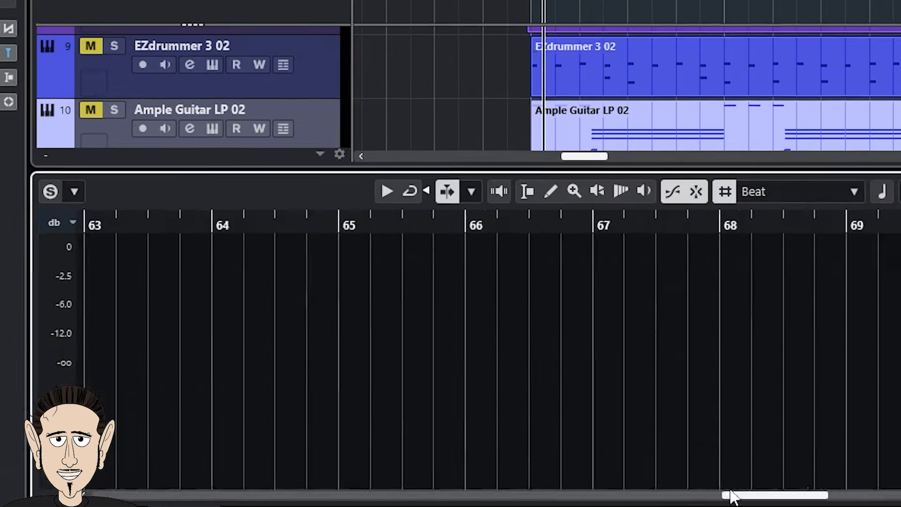
- Add a first warp marker between 27.2 and 27.3 in the orange event, creating a new version of the audio
{"action": "left_click_drag", "start_coordinate": [730, 497], "coordinate": [348, 418]}
{"action": "scroll", "coordinate": [354, 290], "scroll_direction": "up", "scroll_amount": 4}
{"action": "scroll", "coordinate": [345, 402], "scroll_direction": "up", "scroll_amount": 3}
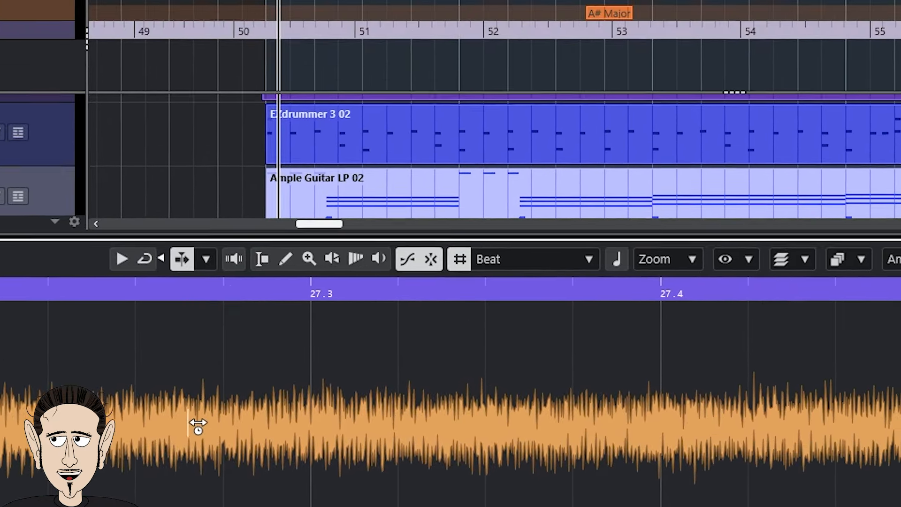
{"action": "left_click", "coordinate": [280, 364]}
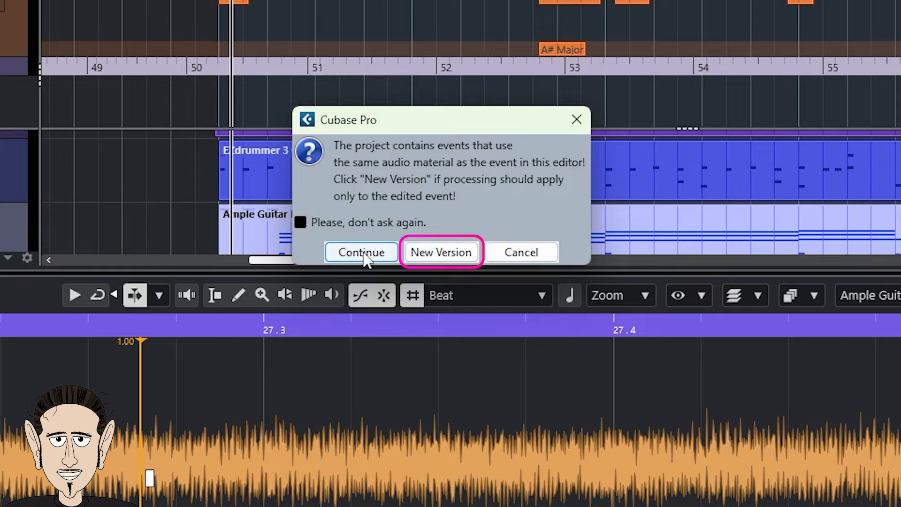
{"action": "left_click", "coordinate": [448, 252]}
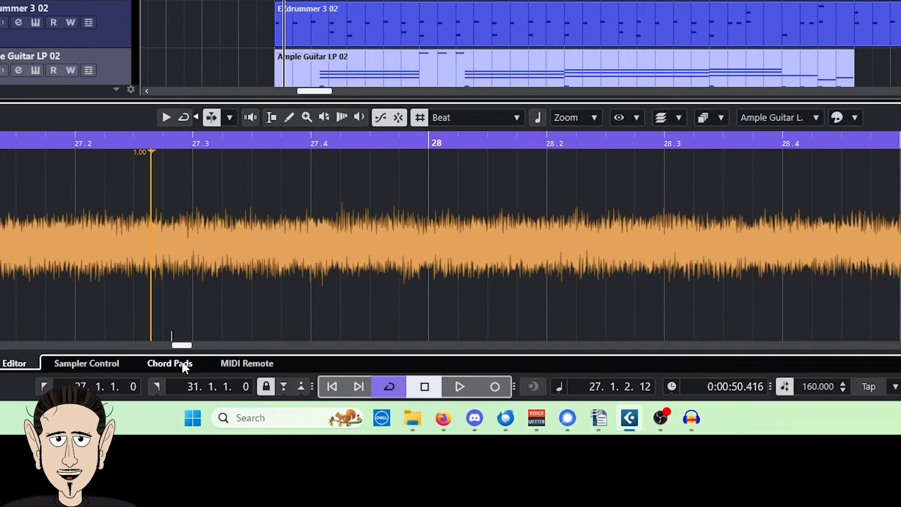
- Warp the audio slightly off time with markers just before 27.3, just before 27.4 and between 28.2 and 28.3
{"action": "left_click_drag", "start_coordinate": [188, 346], "coordinate": [184, 346]}
{"action": "scroll", "coordinate": [398, 301], "scroll_direction": "up", "scroll_amount": 3}
{"action": "left_click_drag", "start_coordinate": [566, 236], "coordinate": [696, 245]}
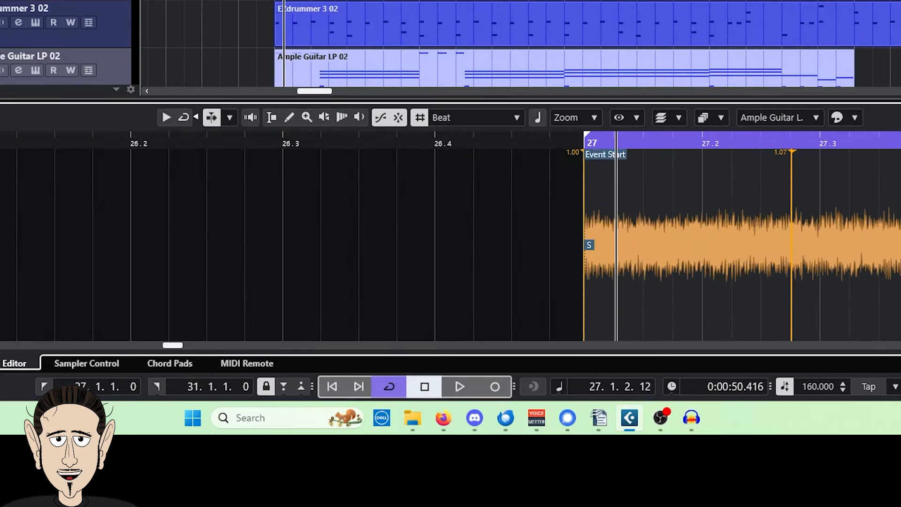
{"action": "left_click_drag", "start_coordinate": [173, 346], "coordinate": [180, 347]}
{"action": "scroll", "coordinate": [753, 319], "scroll_direction": "up", "scroll_amount": 3}
{"action": "left_click_drag", "start_coordinate": [621, 245], "coordinate": [633, 242]}
{"action": "scroll", "coordinate": [525, 277], "scroll_direction": "down", "scroll_amount": 4}
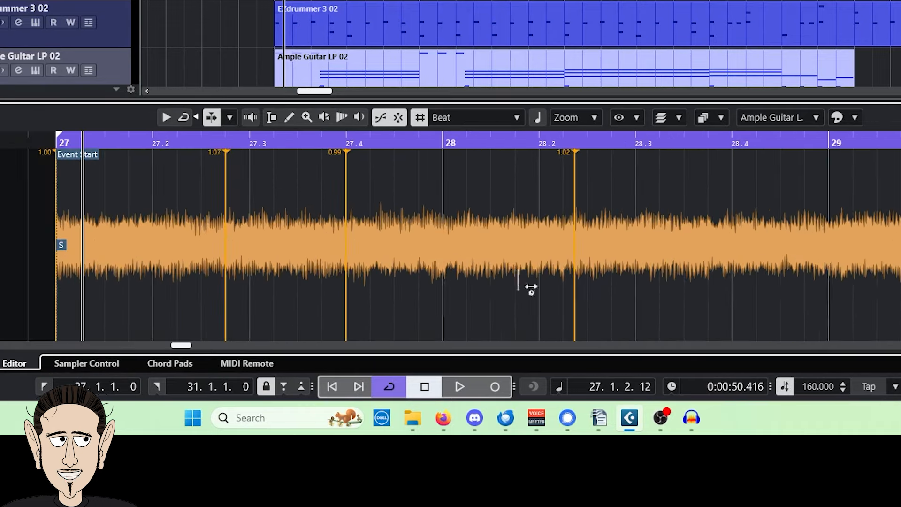
- Add more warp markers along the rest of the orange guitar event, nudging the audio slightly earlier or later at each one
{"action": "left_click_drag", "start_coordinate": [181, 346], "coordinate": [186, 346]}
{"action": "scroll", "coordinate": [533, 243], "scroll_direction": "up", "scroll_amount": 4}
{"action": "left_click_drag", "start_coordinate": [533, 244], "coordinate": [505, 243]}
{"action": "scroll", "coordinate": [504, 243], "scroll_direction": "down", "scroll_amount": 3}
{"action": "left_click_drag", "start_coordinate": [181, 346], "coordinate": [190, 349]}
{"action": "scroll", "coordinate": [325, 274], "scroll_direction": "up", "scroll_amount": 3}
{"action": "left_click_drag", "start_coordinate": [358, 256], "coordinate": [376, 256]}
{"action": "left_click_drag", "start_coordinate": [741, 245], "coordinate": [727, 245]}
{"action": "scroll", "coordinate": [448, 281], "scroll_direction": "down", "scroll_amount": 4}
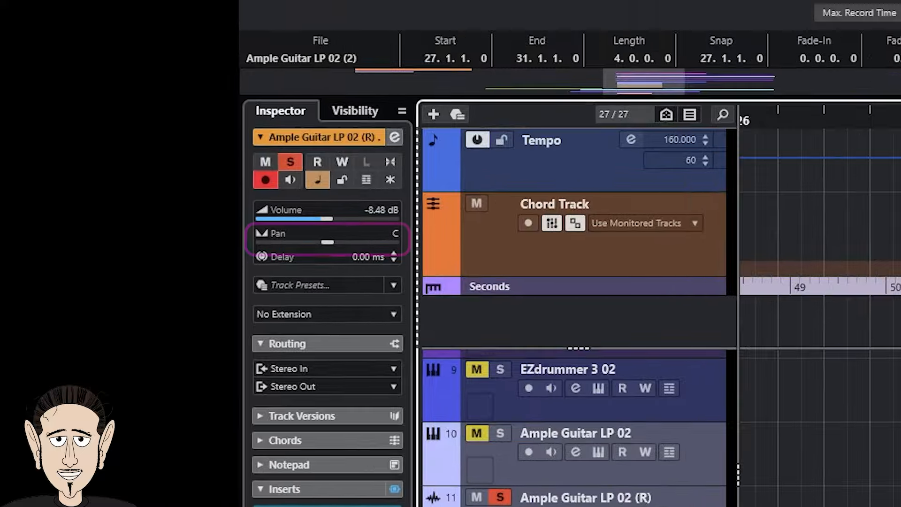
- Pan the original and the warped guitar tracks hard to opposite sides and play them together from bar 27
{"action": "left_click", "coordinate": [587, 505]}
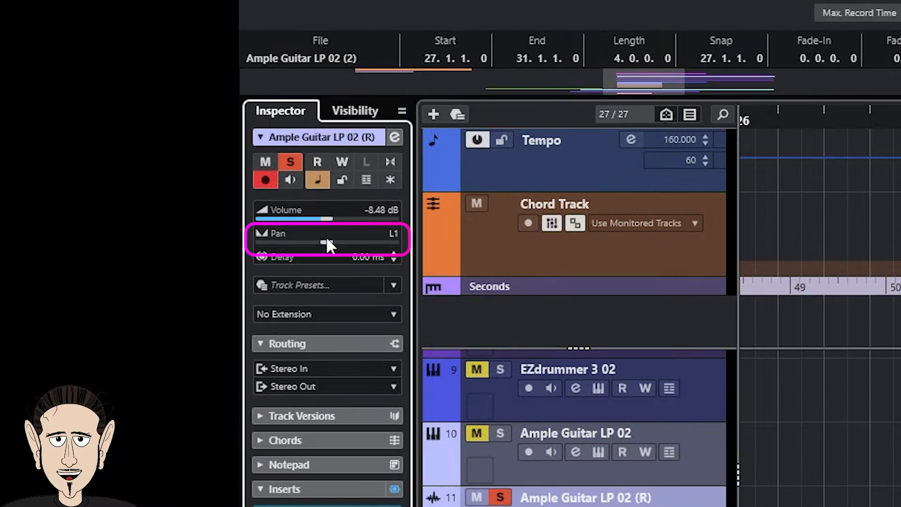
{"action": "left_click_drag", "start_coordinate": [323, 249], "coordinate": [257, 244]}
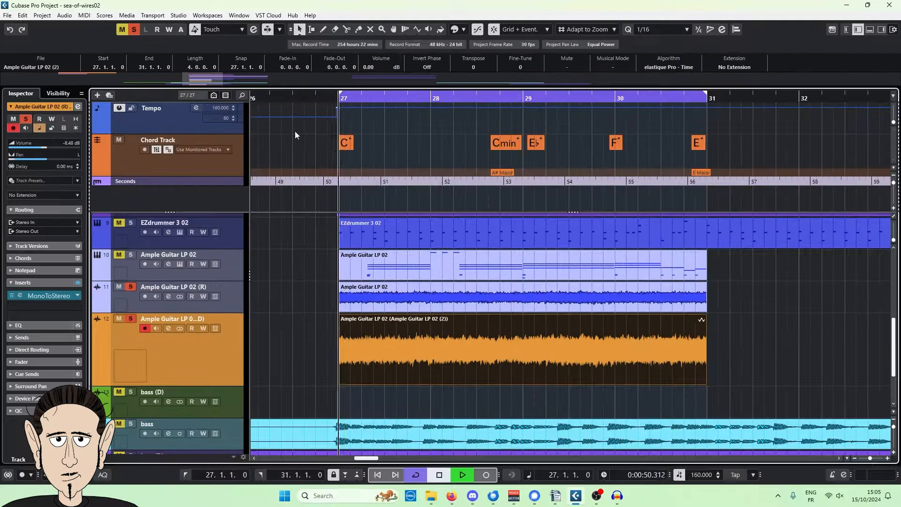
{"action": "key", "text": "space"}
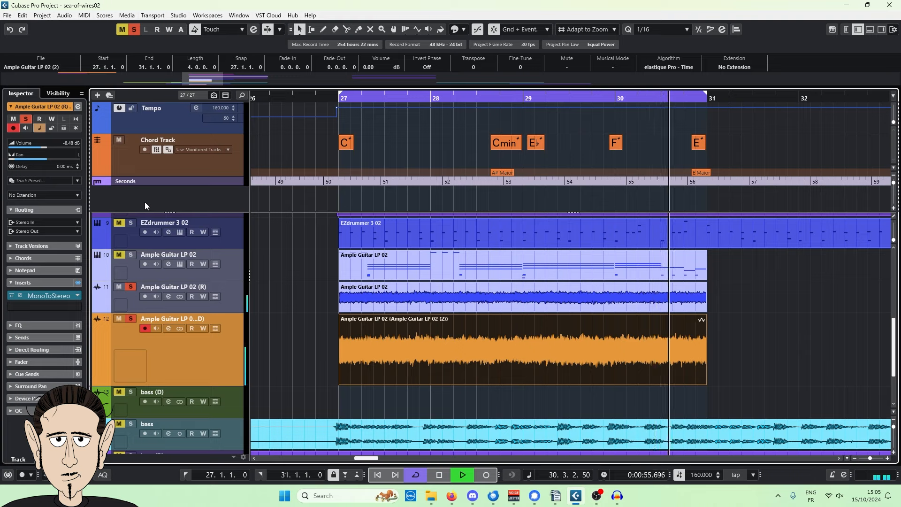
{"action": "key", "text": "space"}
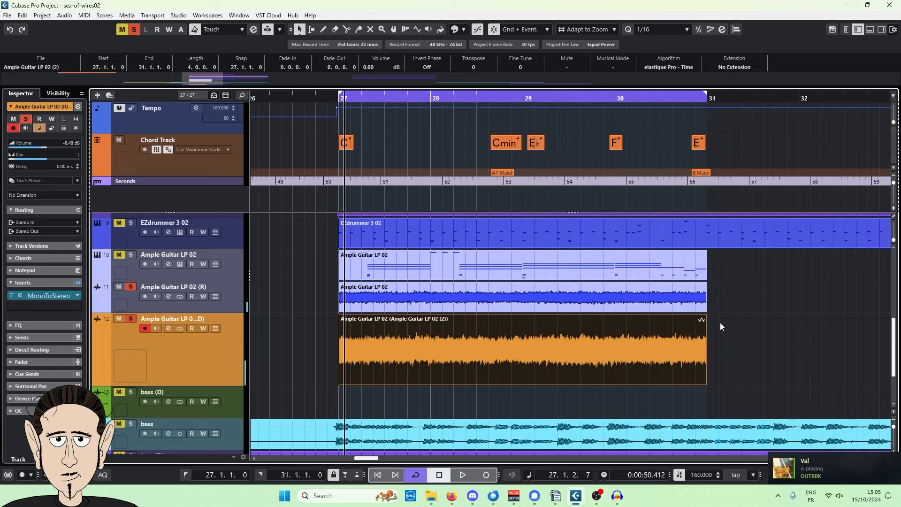